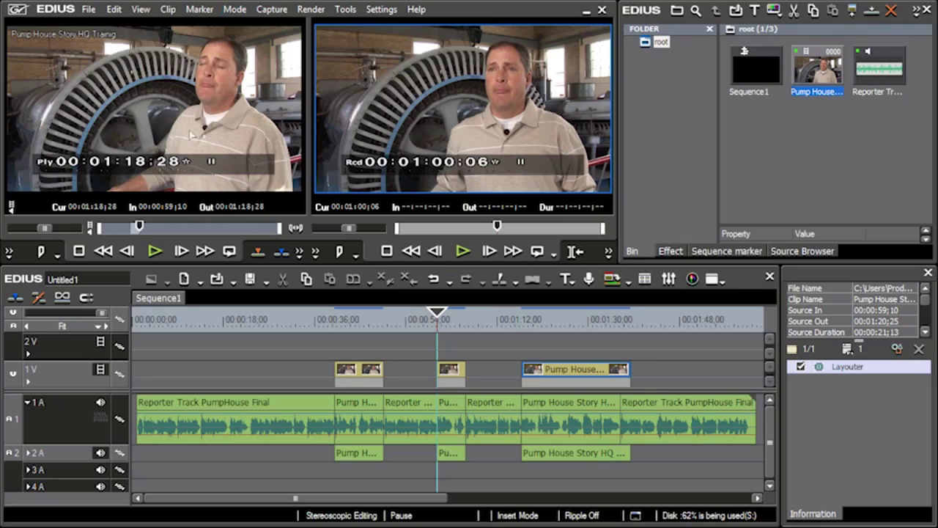
Step: Park the timeline cursor near 00:00:01;00 at the start of the sequence
left_click(341, 329)
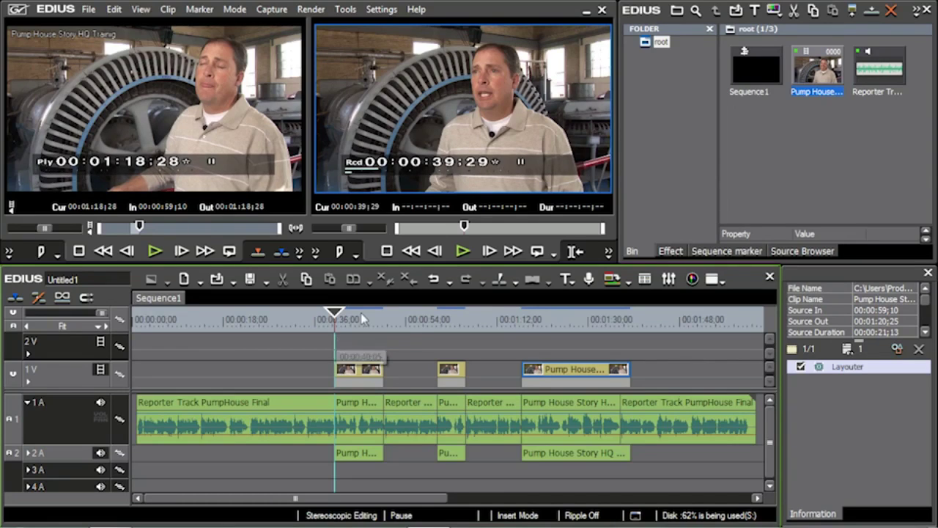
left_click(141, 330)
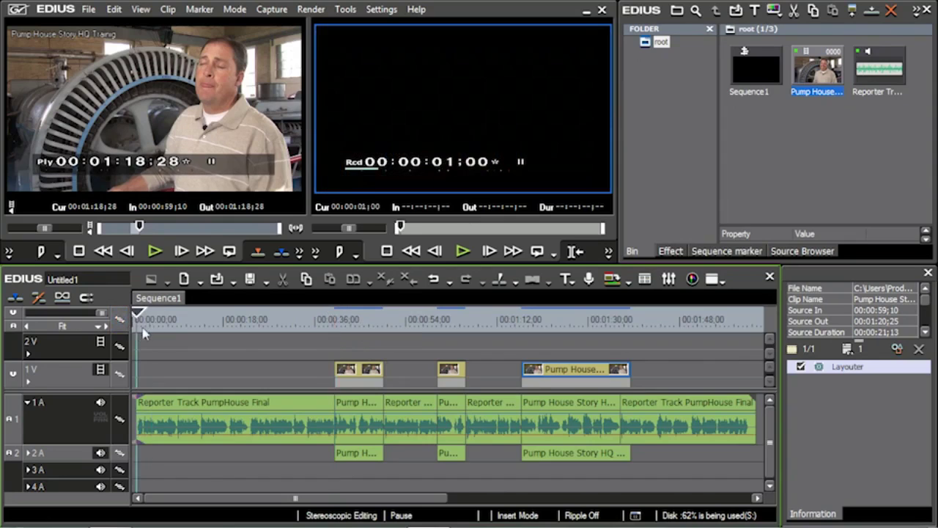
Step: Set the sequence In at 00:00:00;00 and, after playing the reporter audio, the Out at 00:00:04;24
key("Left")
key("Left")
key("Left")
key("Left")
key("Left")
key("Left")
key("Left")
key("Left")
key("Left")
key("Left")
key("Left")
key("Left")
key("Left")
key("Left")
key("Left")
key("Left")
key("Home")
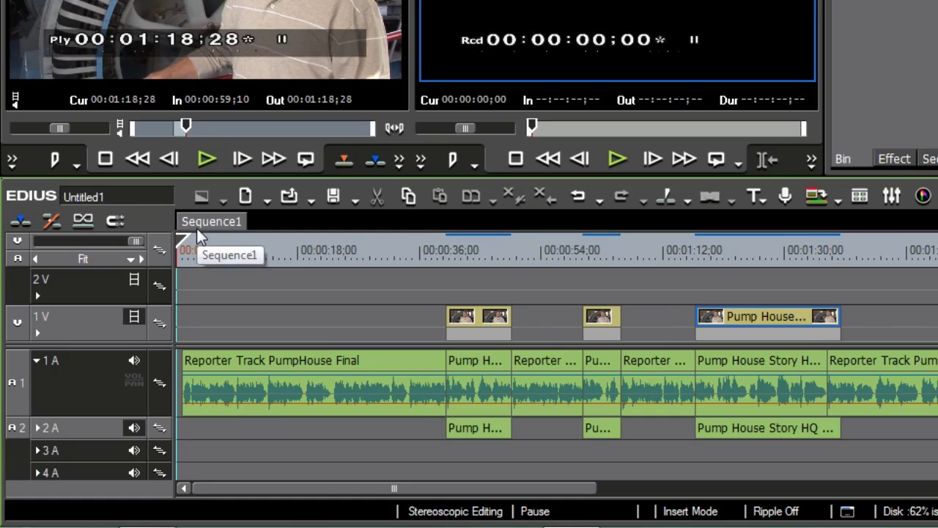
key("i")
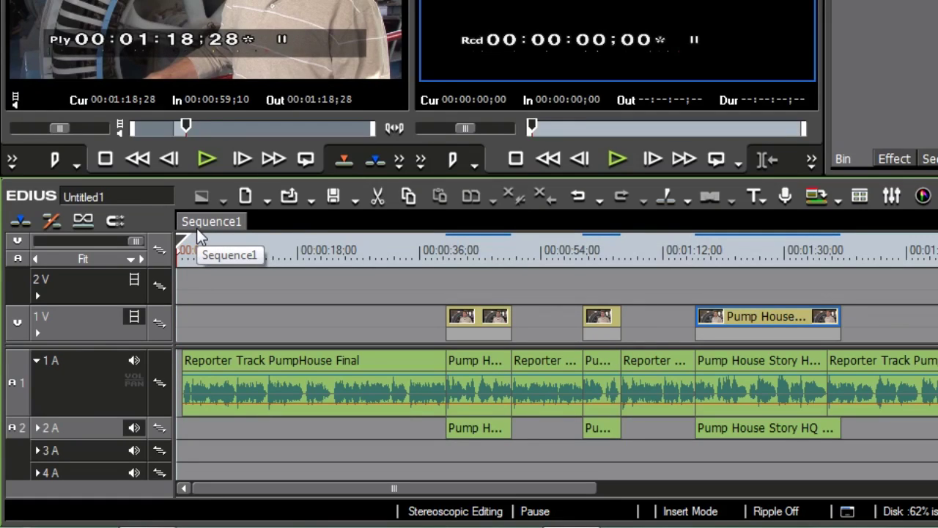
key("space")
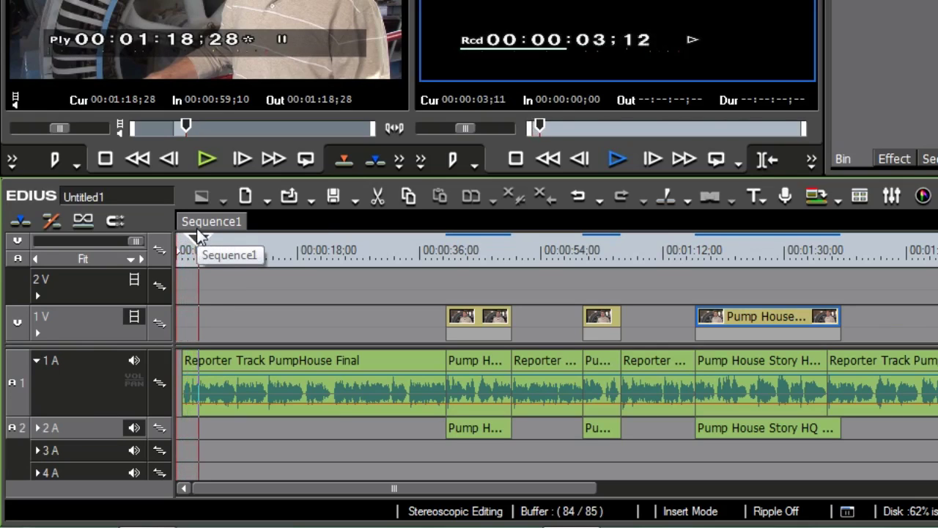
key("space")
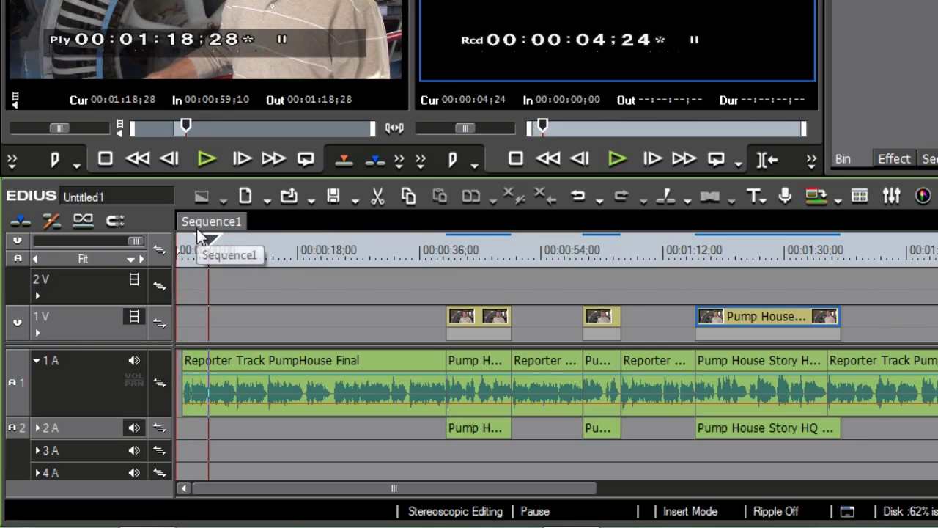
key("o")
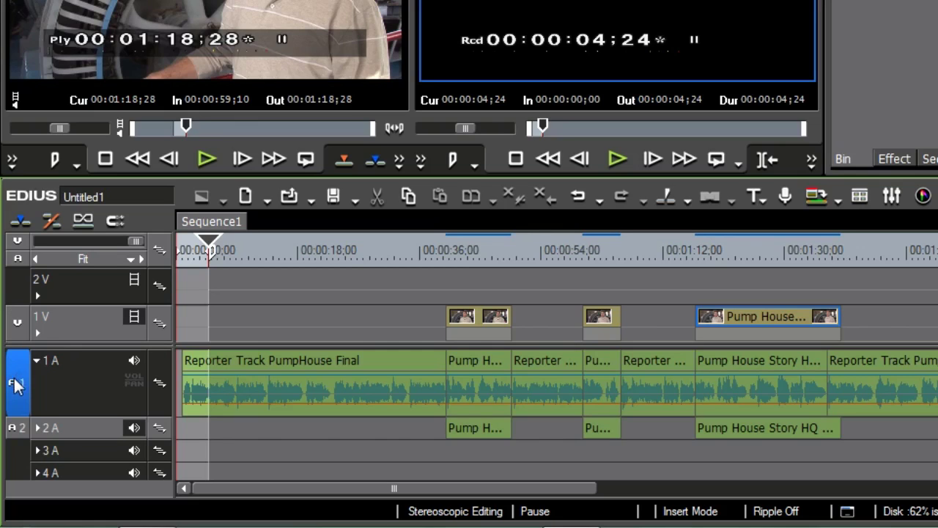
Step: Disconnect the A1 patch from reporter track 1A, leave 1A unlocked, and return to the sequence start
left_click(8, 418)
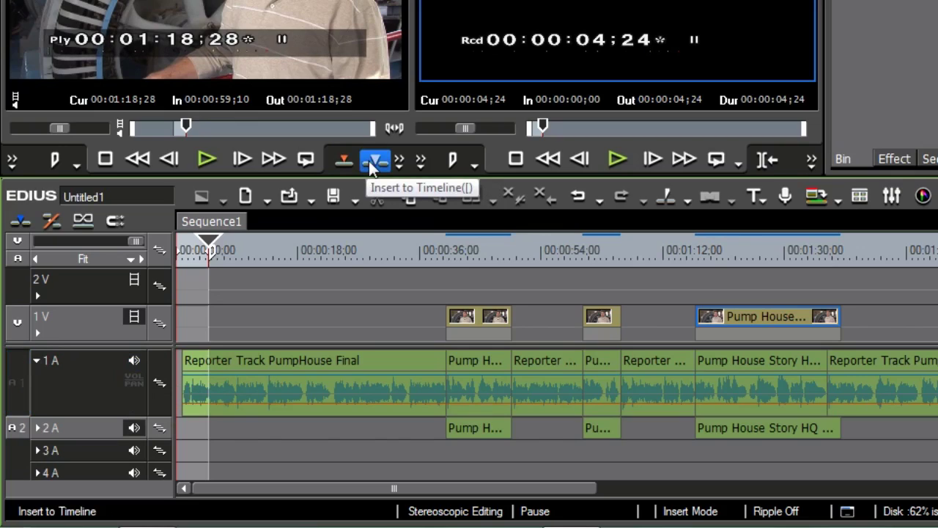
right_click(158, 382)
left_click(189, 398)
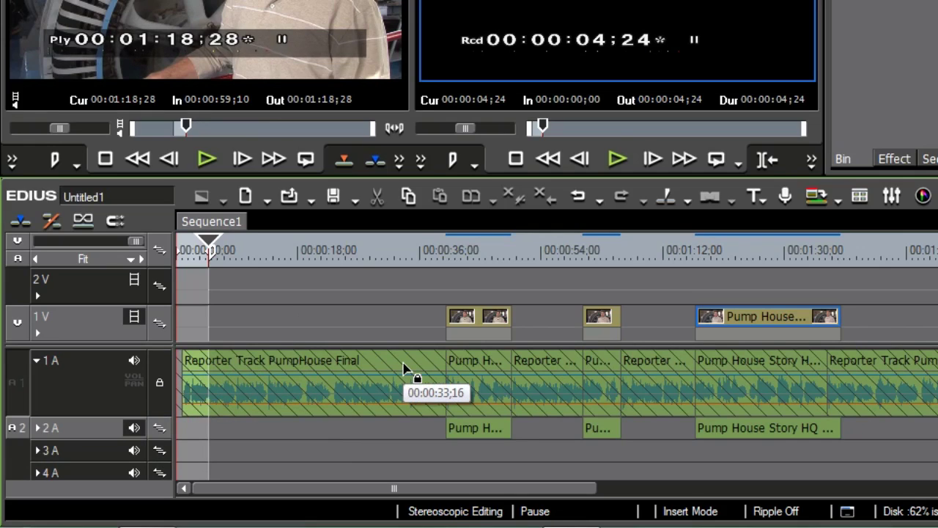
right_click(150, 391)
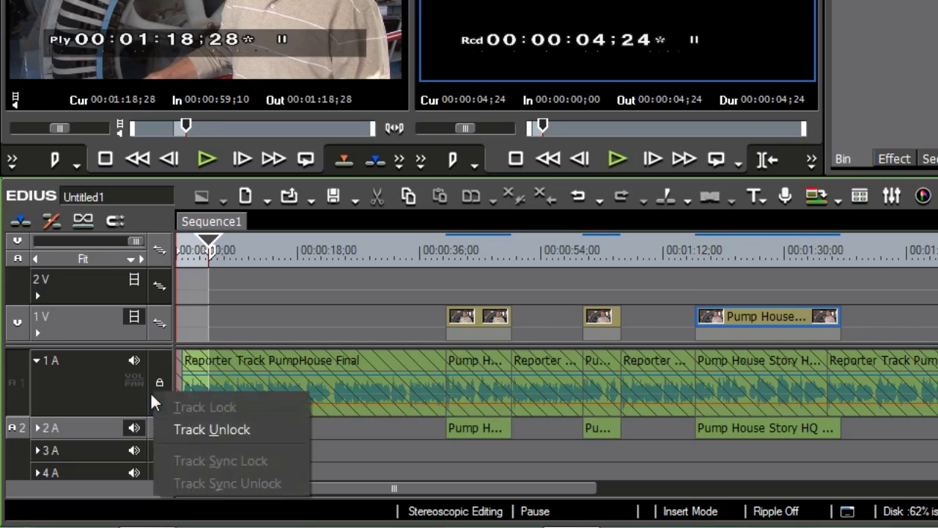
left_click(189, 431)
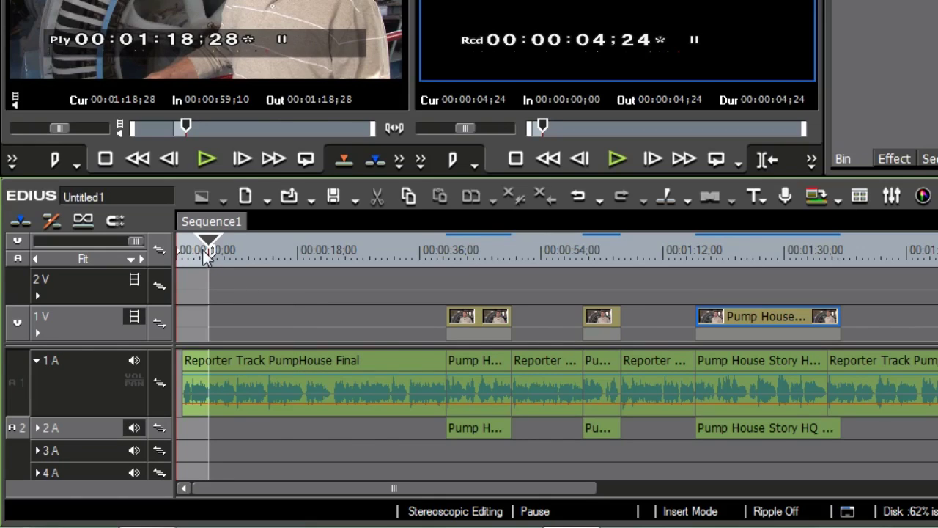
left_click_drag(209, 241, 176, 244)
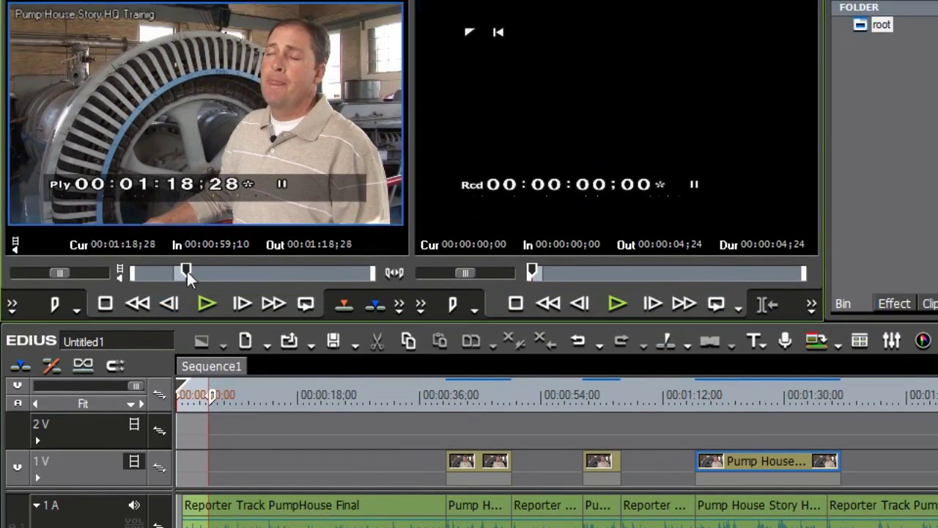
Step: Clear old source marks and insert the snowy mountain shot from source In 01:28;08 at V1's start
mouse_move(187, 271)
left_mouse_down()
mouse_move(220, 272)
mouse_move(191, 274)
left_mouse_up()
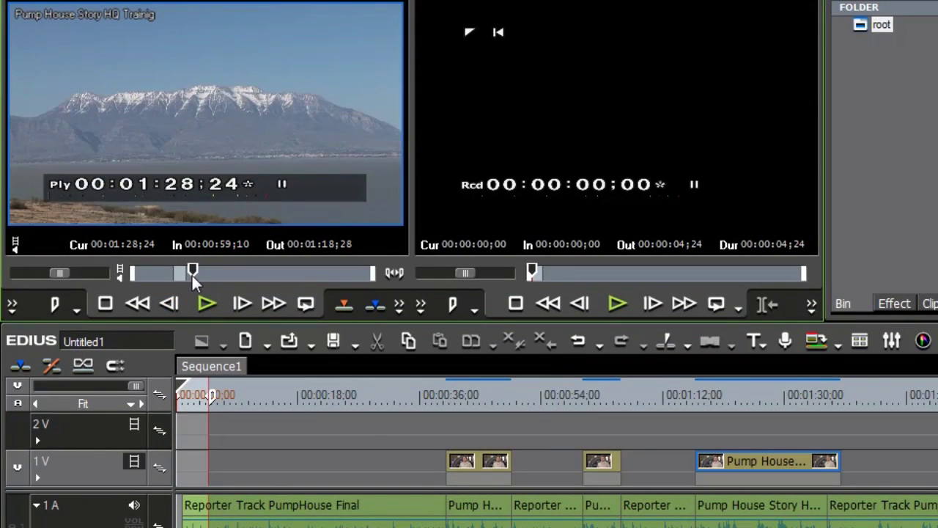
key("Left")
key("Left")
key("Left")
key("Left")
key("Left")
key("Left")
key("Left")
key("Left")
key("Left")
key("Left")
key("Left")
key("Left")
key("Left")
key("Left")
key("Left")
key("Left")
key("Left")
key("Left")
key("Left")
key("Left")
key("Left")
key("Left")
key("Left")
key("Right")
key("Right")
key("Right")
key("Right")
key("Right")
key("Right")
key("Right")
key("Right")
key("Right")
key("Right")
key("Right")
key("Right")
key("Right")
key("Right")
key("Right")
key("Right")
key("Right")
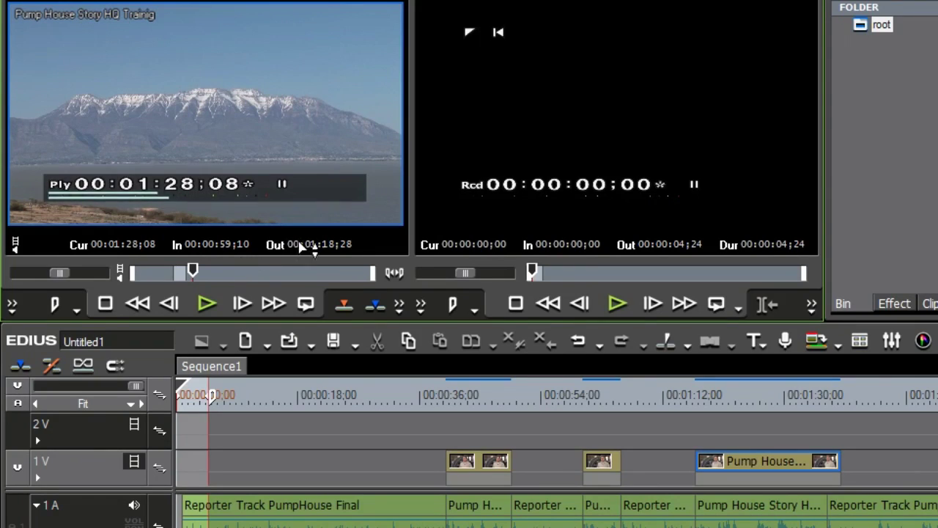
key("alt+i")
key("alt+o")
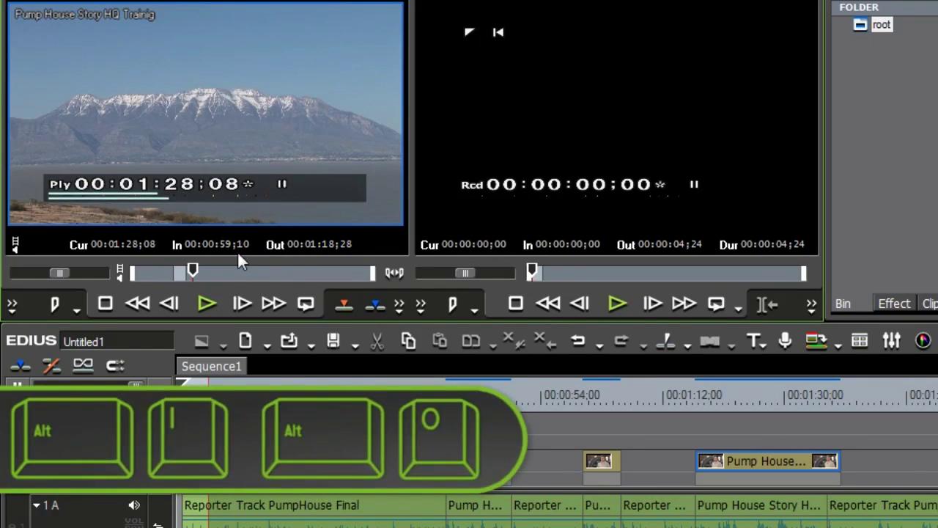
key("x")
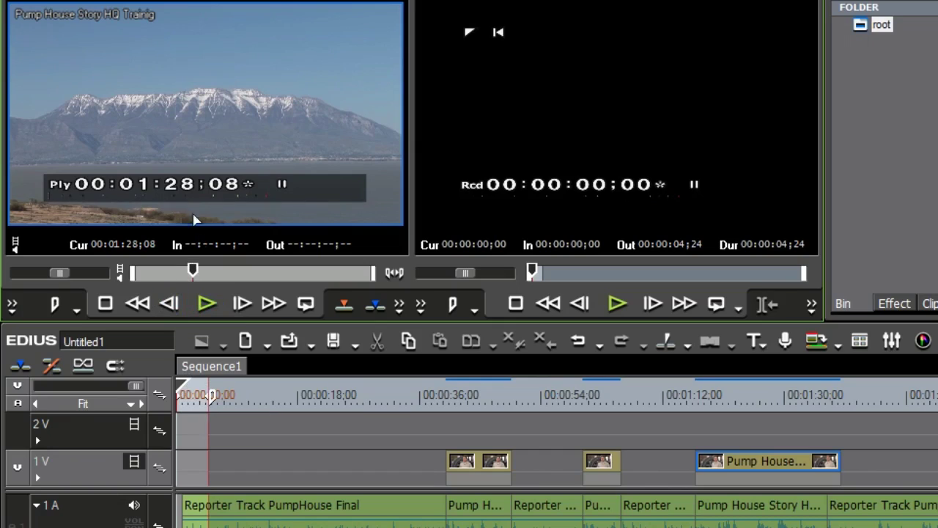
key("i")
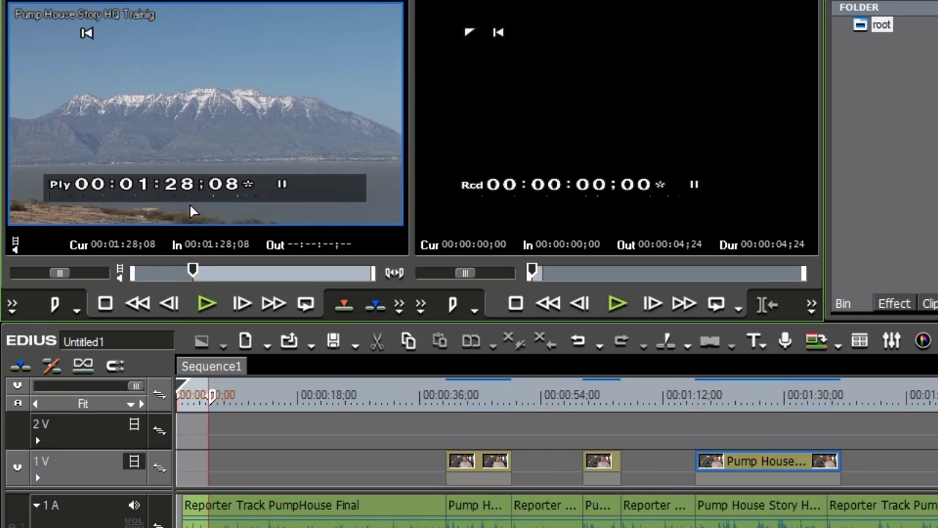
key("]")
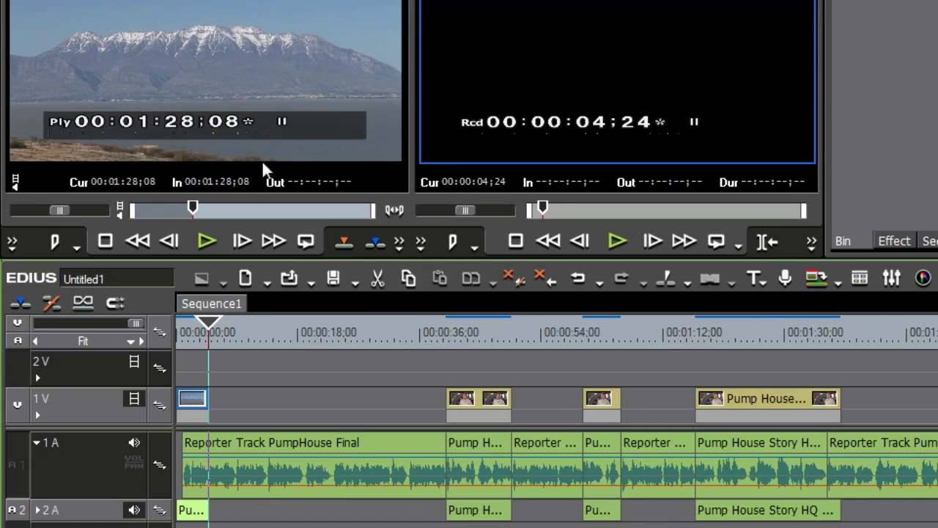
left_click_drag(212, 318, 191, 323)
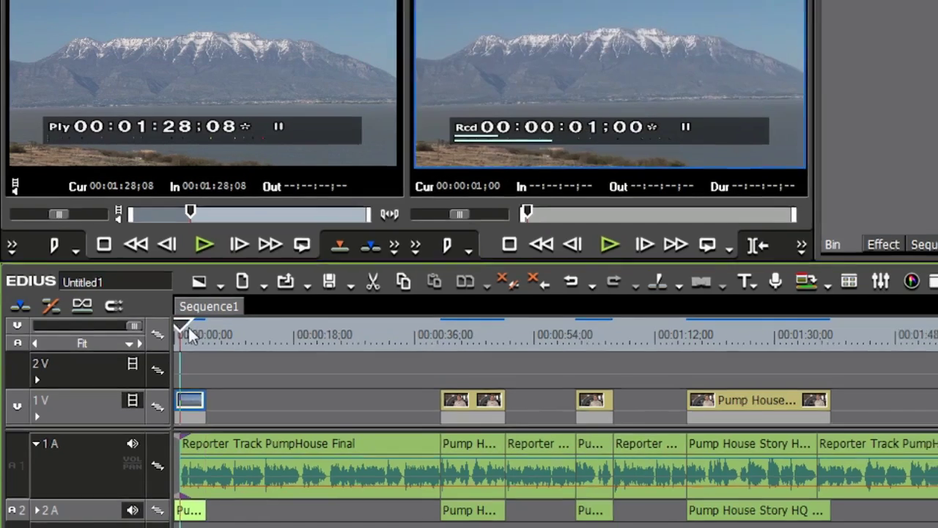
key("space")
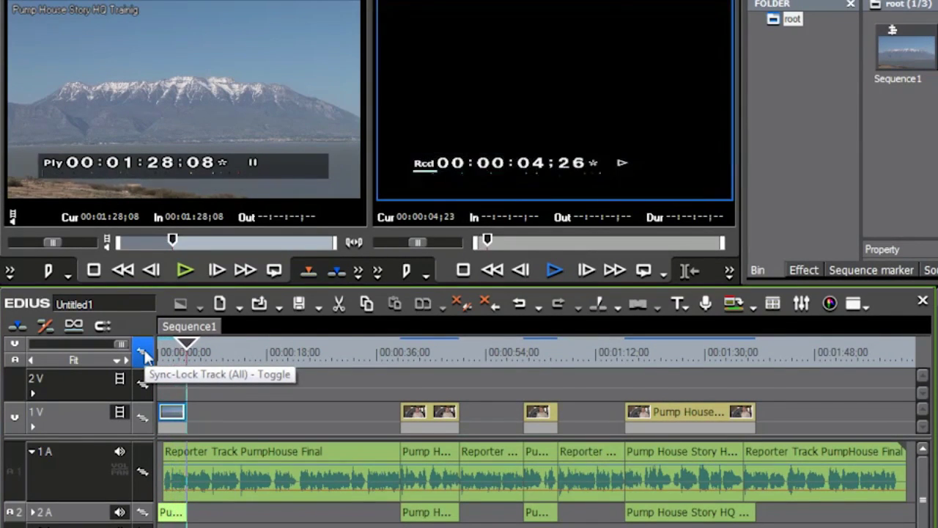
Step: Overwrite the lakeside landscape shot from source 00:02:01;29 into V1, 00:00:04;24 to 00:00:13;09
left_click(196, 352)
left_click(188, 352)
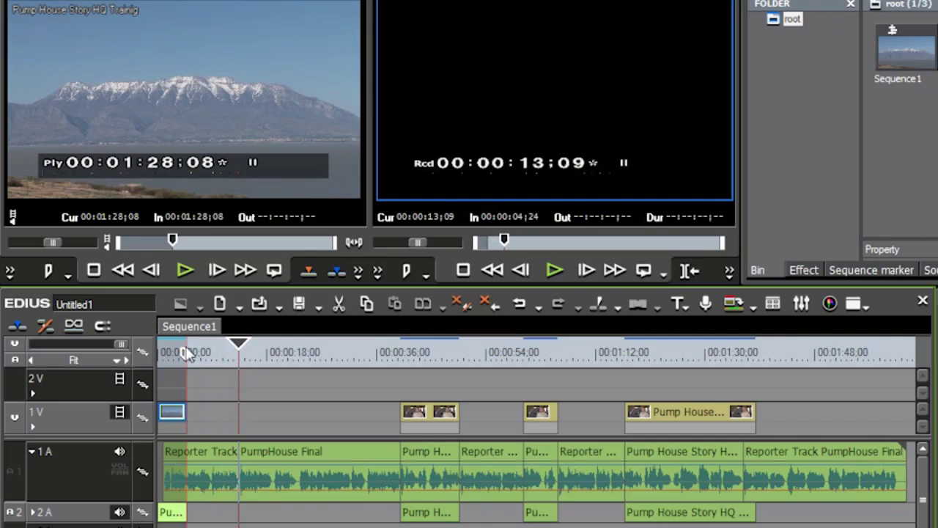
key("o")
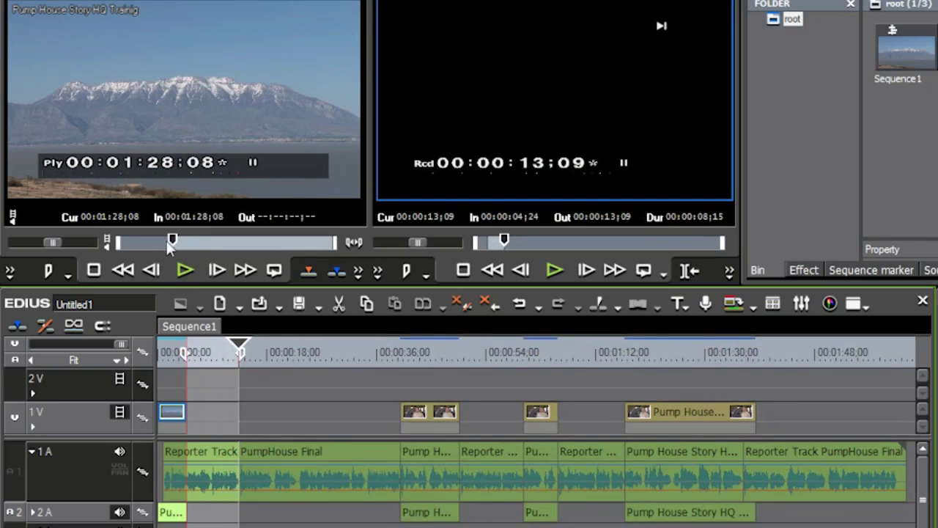
left_click_drag(171, 242, 192, 242)
key("i")
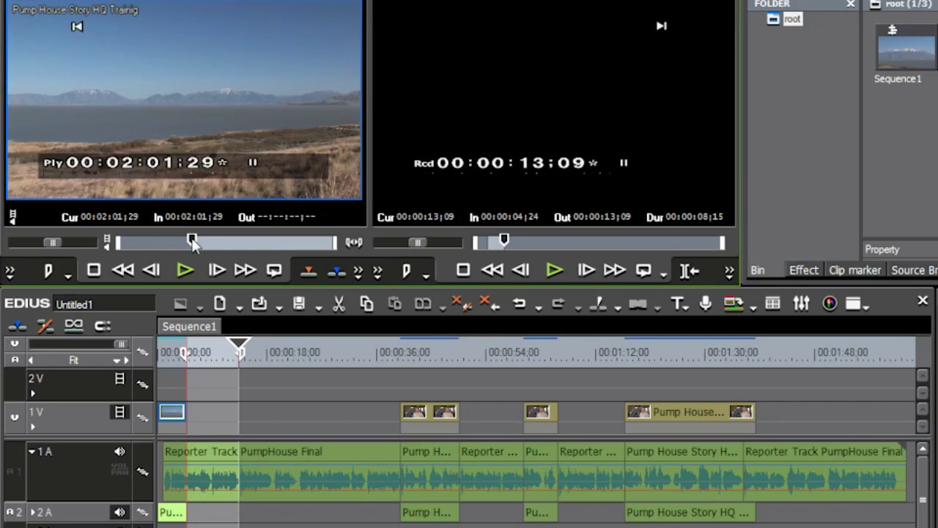
key("bracketright")
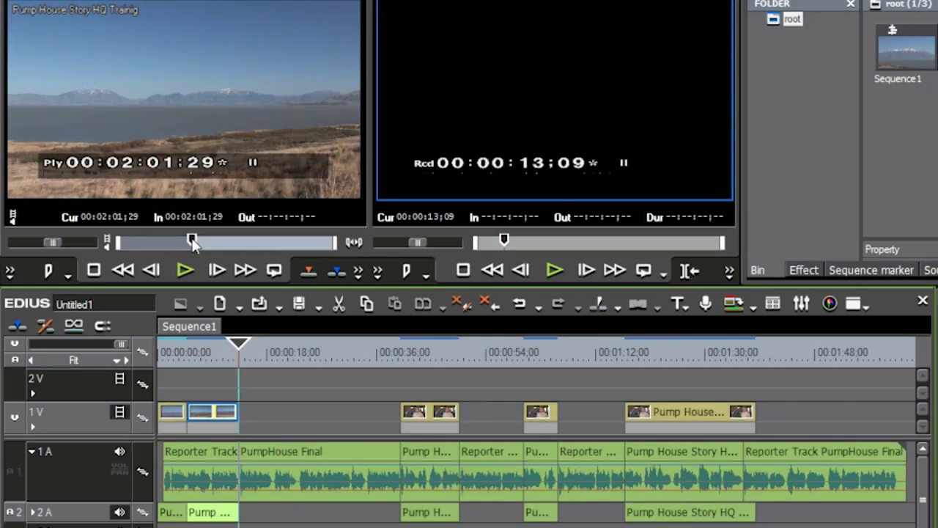
Step: Review the edit, then set sequence In at 00:00:13;09 and Out at 00:00:18;27
left_click(172, 352)
key("space")
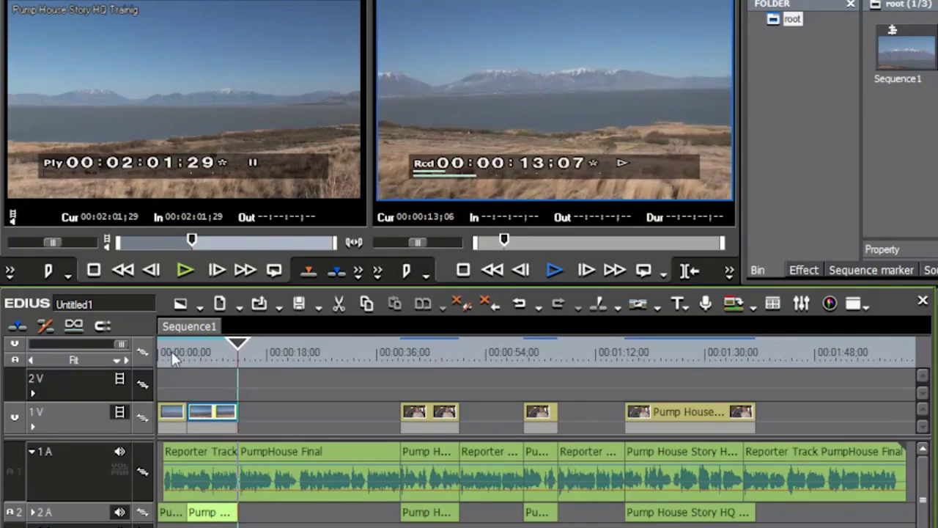
key("space")
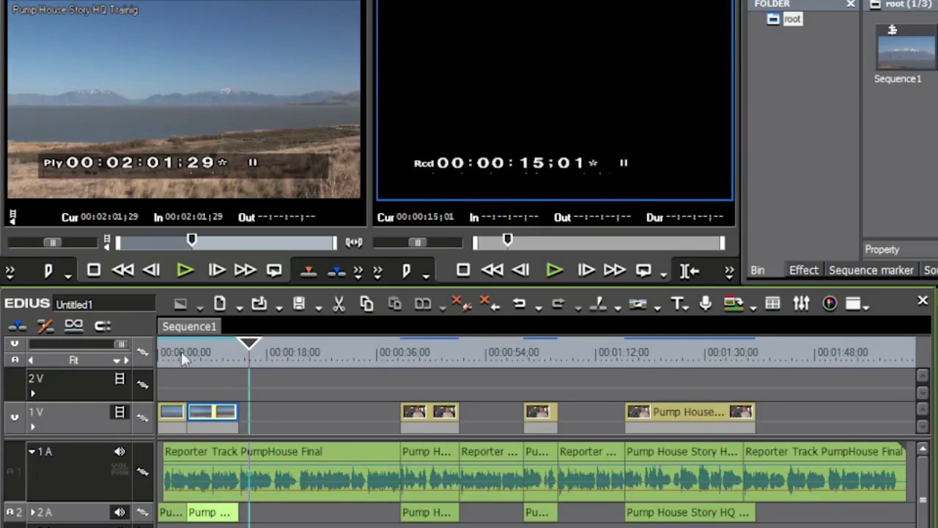
left_click_drag(253, 350, 239, 349)
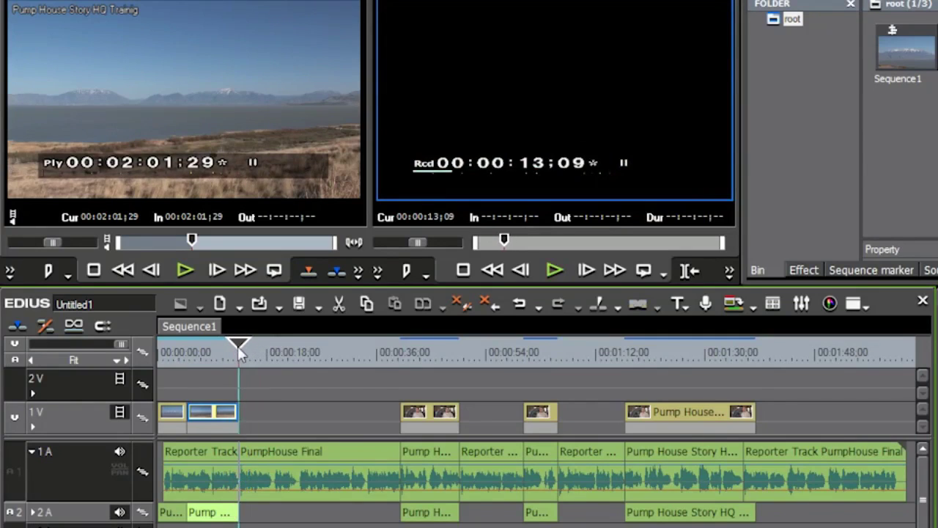
key("i")
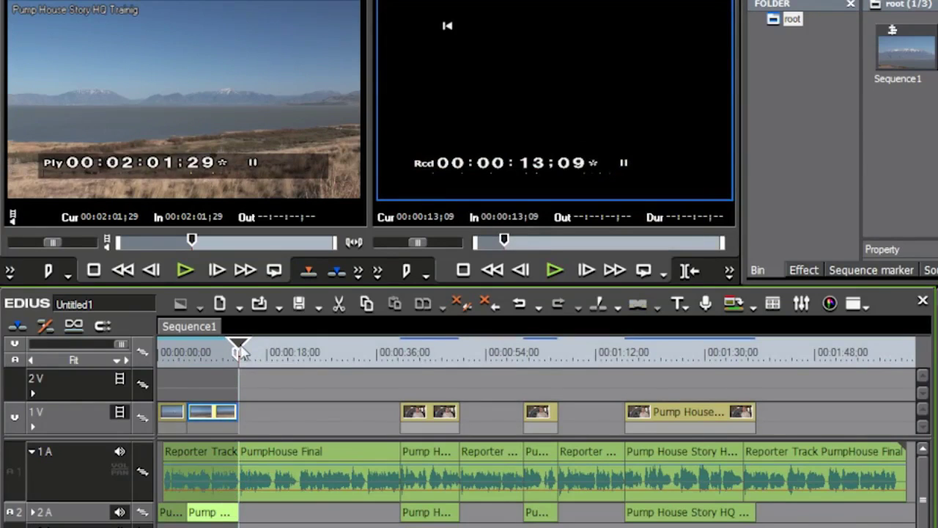
key("space")
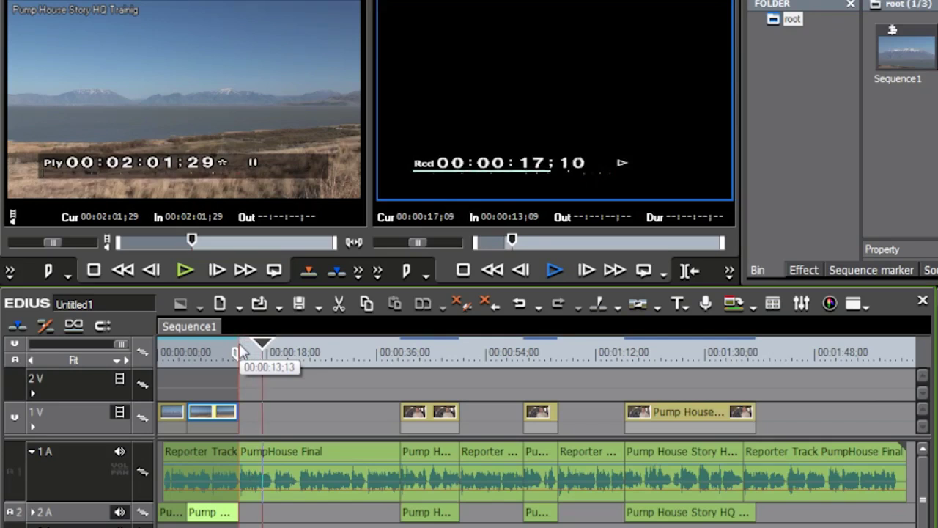
key("space")
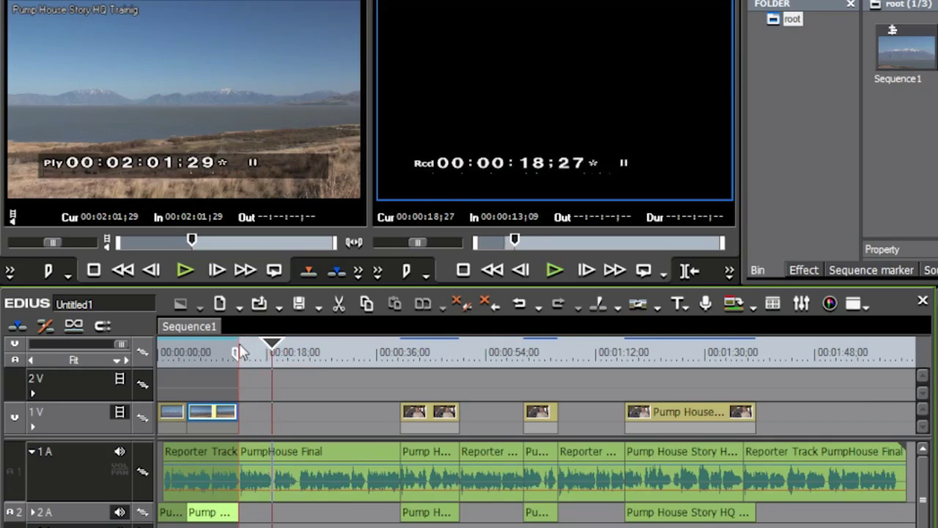
key("o")
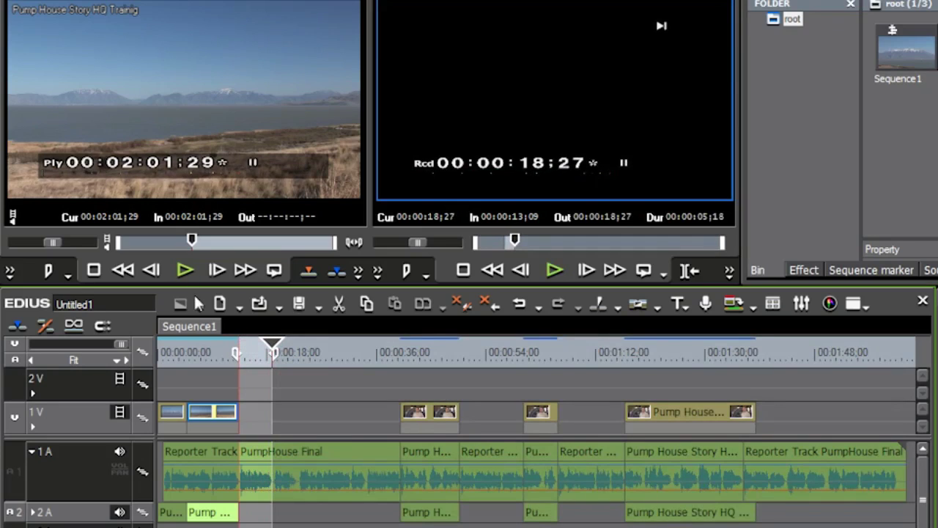
Step: Overwrite the river shot from source In 00:05:46;20 into V1 starting at 00:00:13;09
left_click_drag(190, 242, 330, 252)
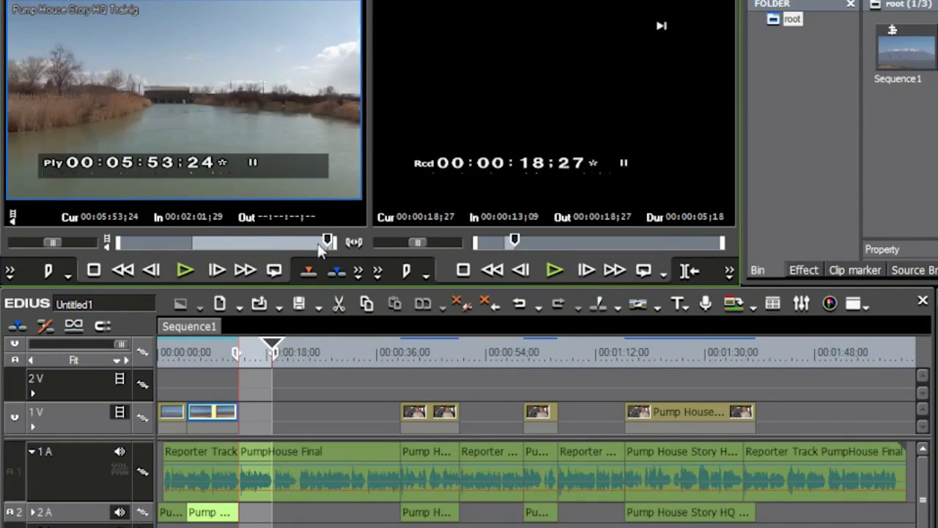
left_click_drag(320, 250, 320, 250)
key("i")
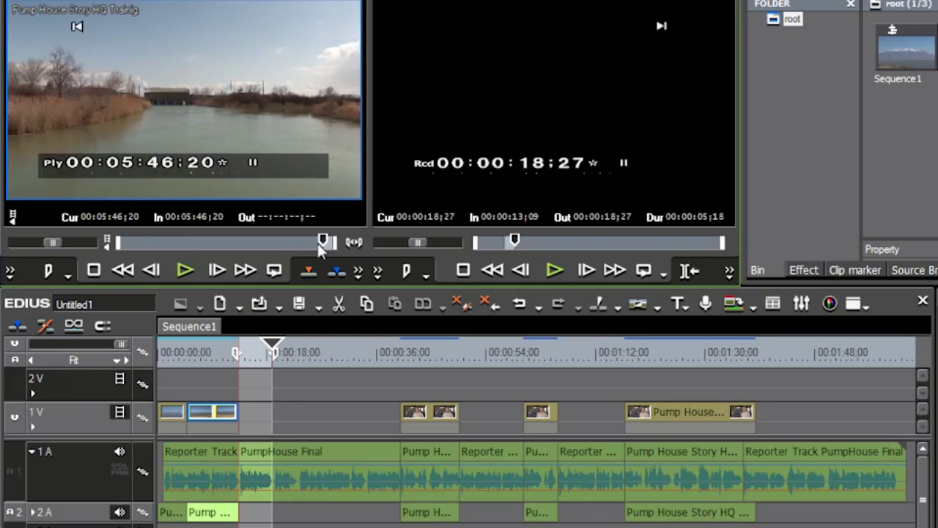
key("bracketright")
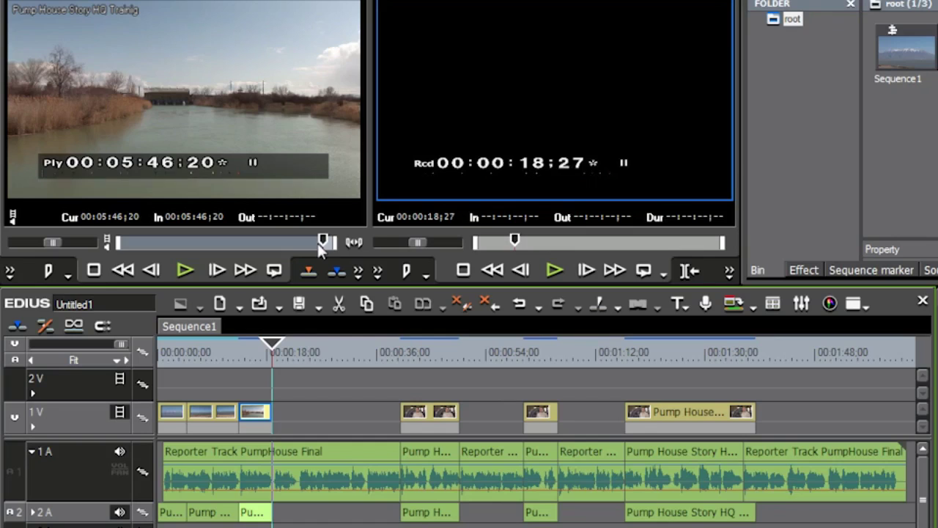
Step: Mark 00:00:18;27 to 00:00:22;29 on the sequence and overwrite the pump house building shot there
left_click(241, 352)
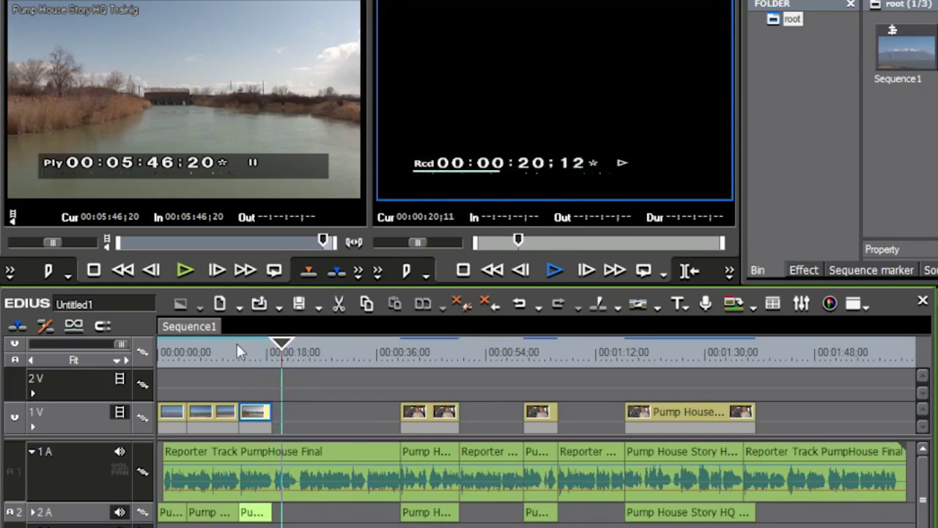
key("space")
left_click_drag(305, 341, 287, 353)
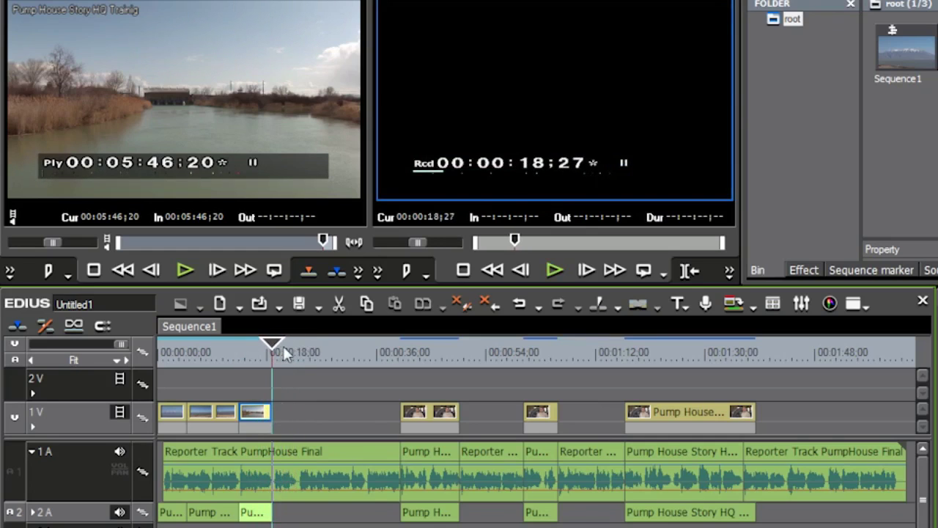
key("i")
left_click(297, 351)
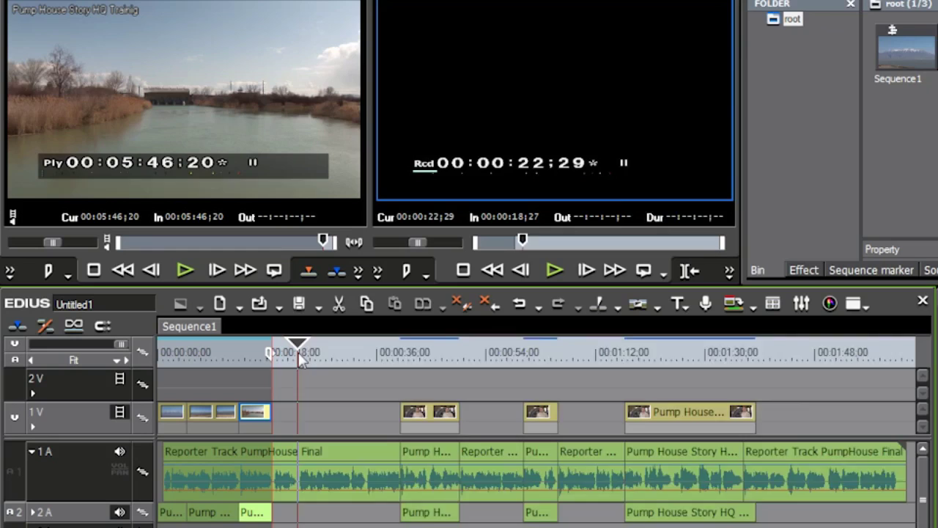
key("o")
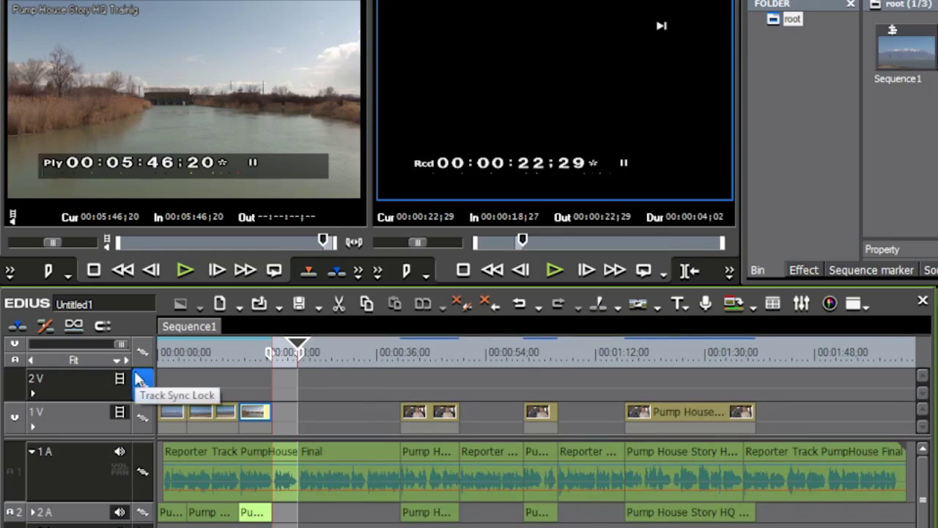
mouse_move(322, 244)
left_mouse_down()
mouse_move(300, 242)
mouse_move(310, 248)
left_mouse_up()
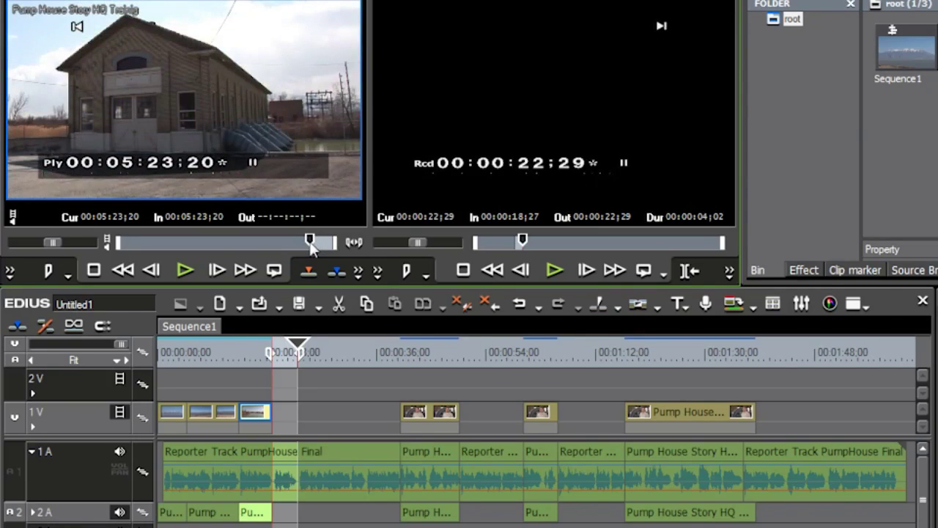
key("bracketright")
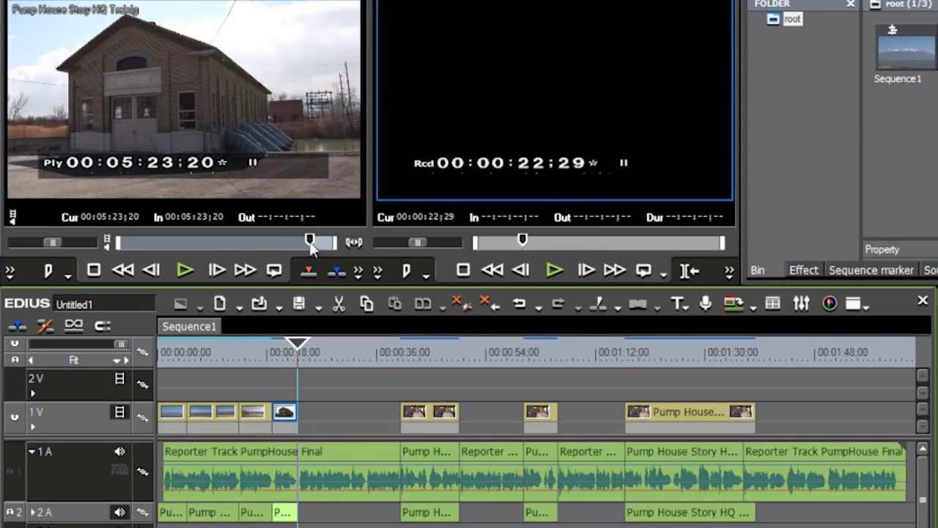
left_click(234, 357)
key("space")
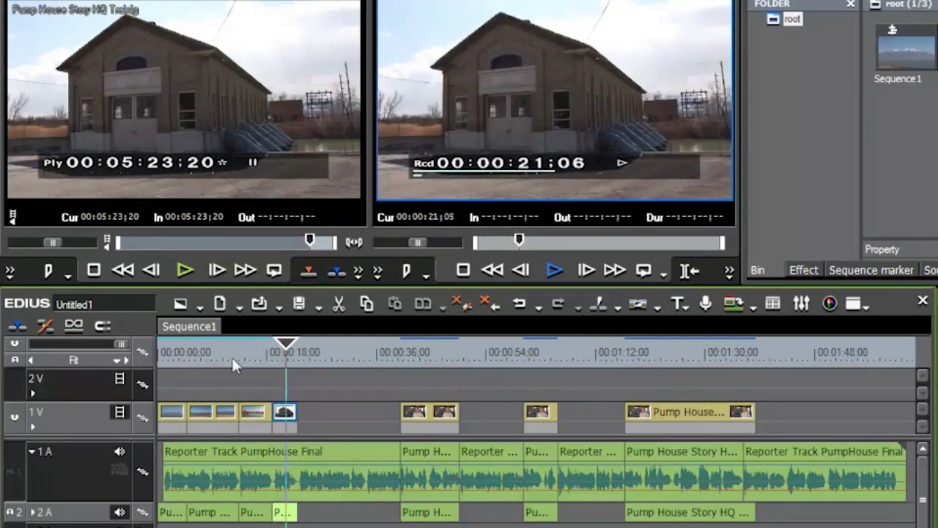
key("space")
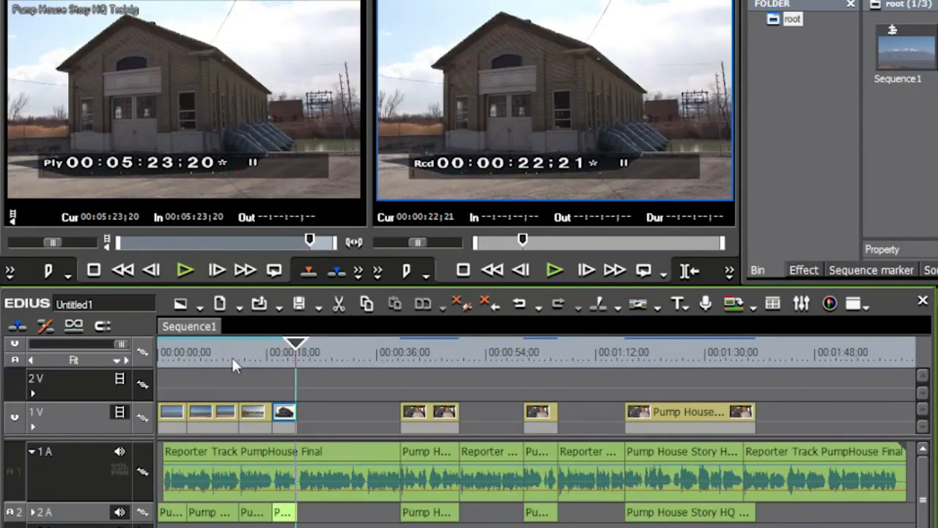
left_click_drag(299, 352, 306, 352)
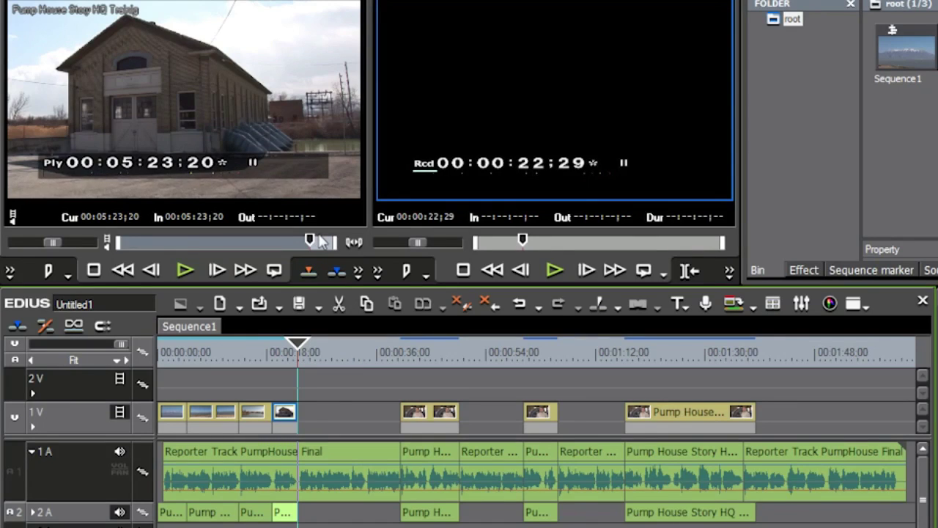
Step: Mark the sequence range 00:00:22;29 to 00:00:34;04, then play the source from earlier canal footage
key("i")
key("space")
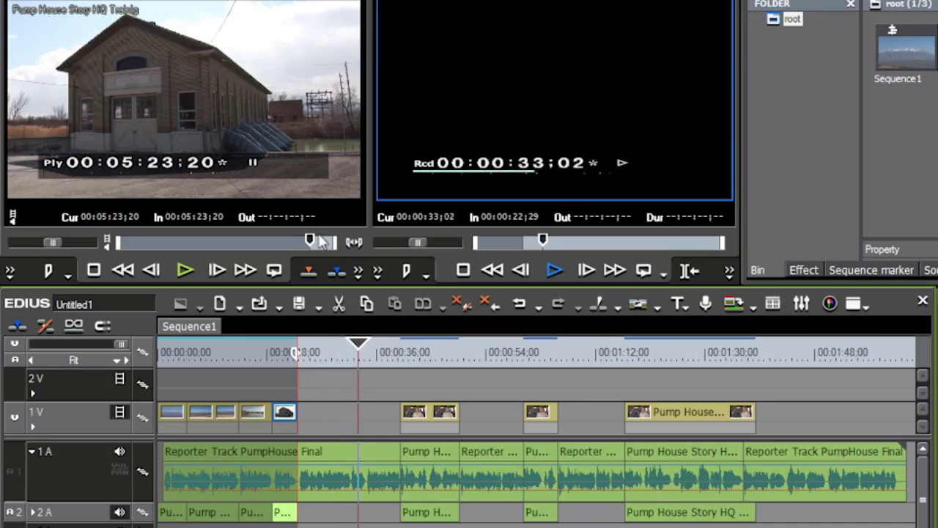
key("space")
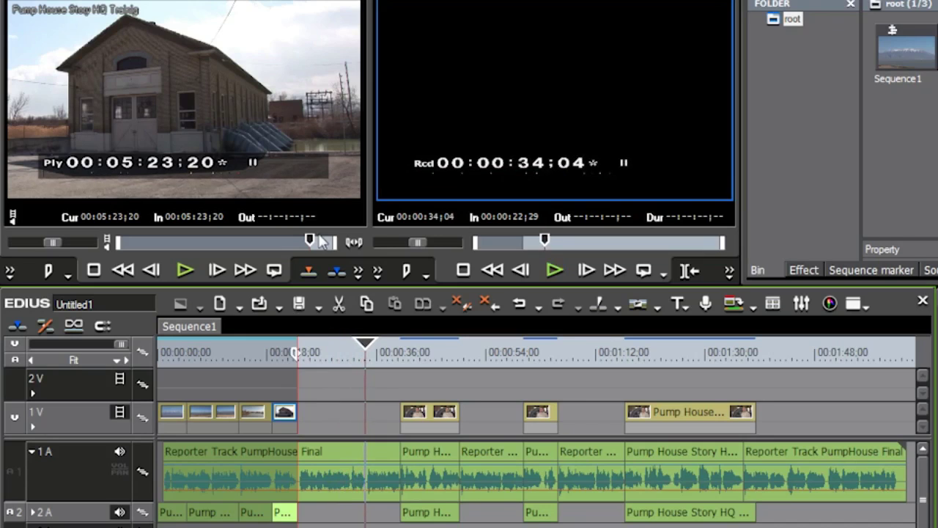
key("o")
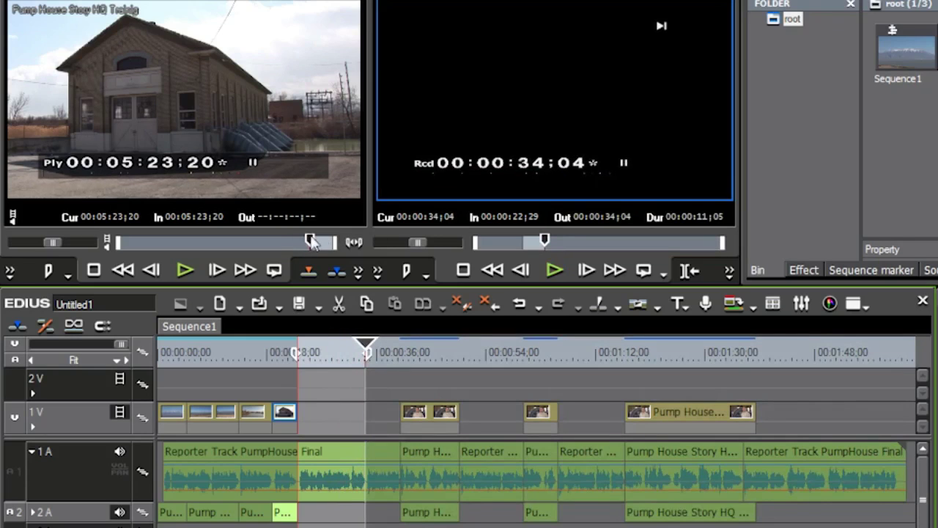
left_click_drag(311, 242, 249, 245)
key("space")
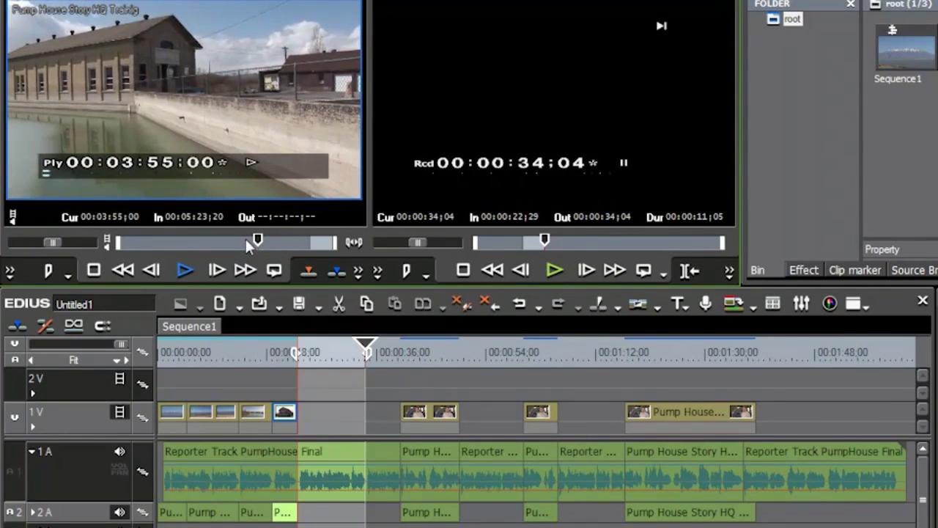
Step: Set source Out at 00:03:55;10, clear the source In, and overwrite into V1's 00:00:22;29–00:00:34;04 gap
key("space")
key("j")
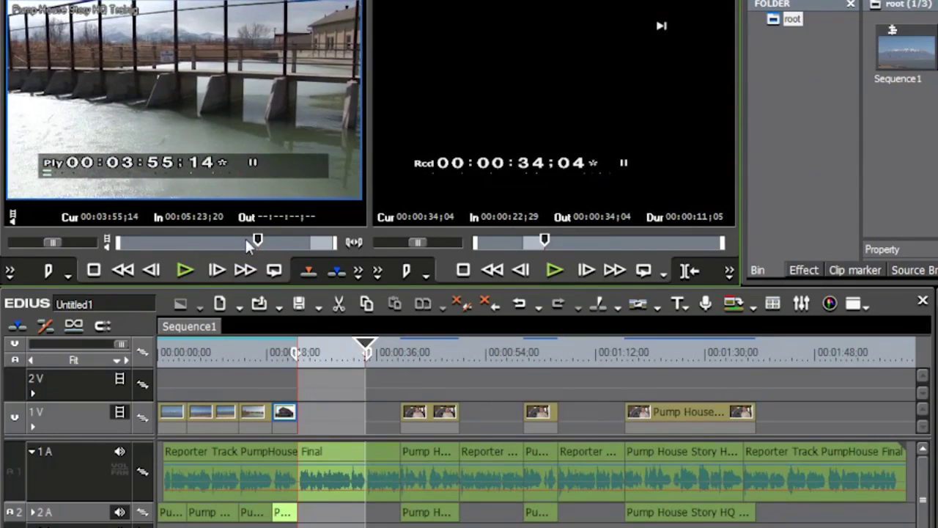
key("Right")
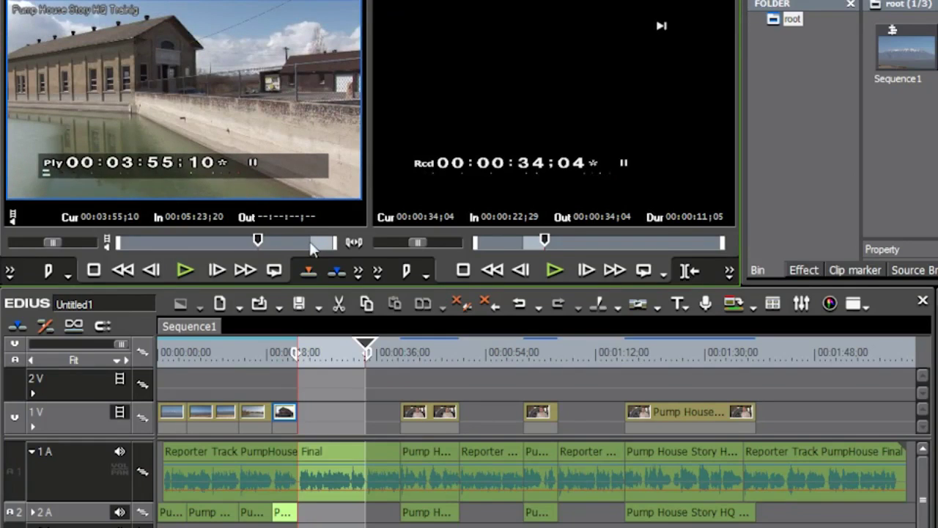
key("o")
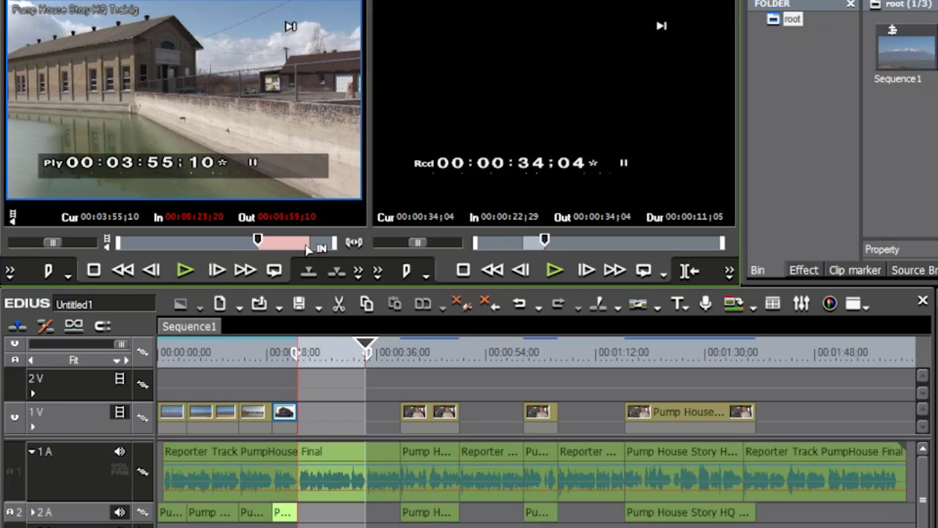
key("alt+i")
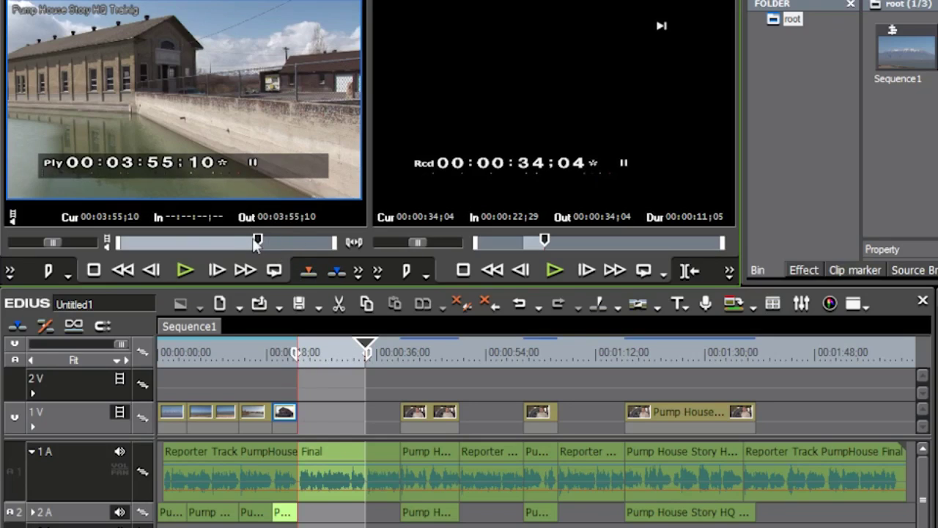
key("bracketright")
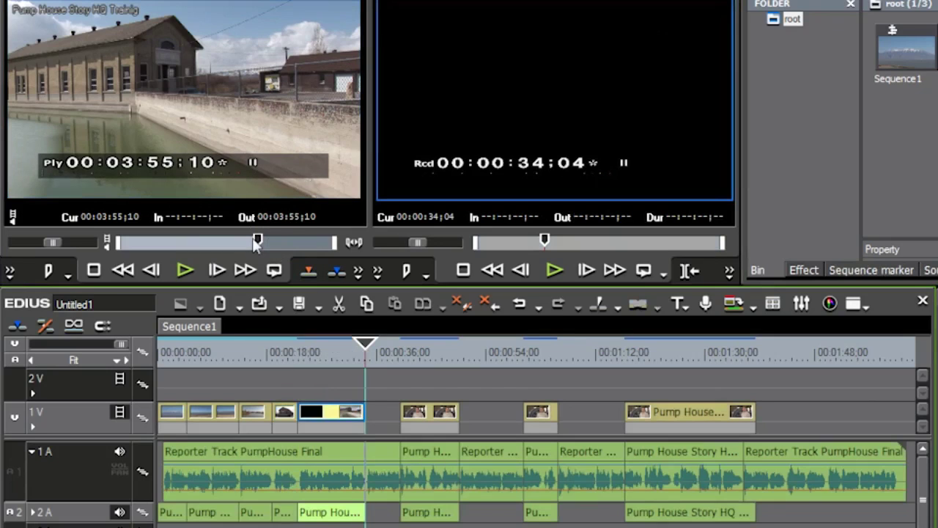
left_click(302, 361)
key("space")
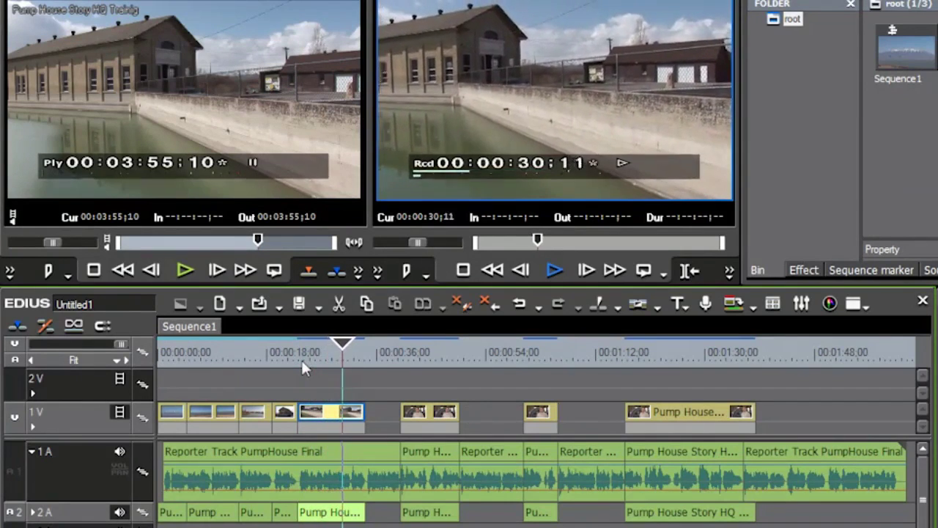
key("space")
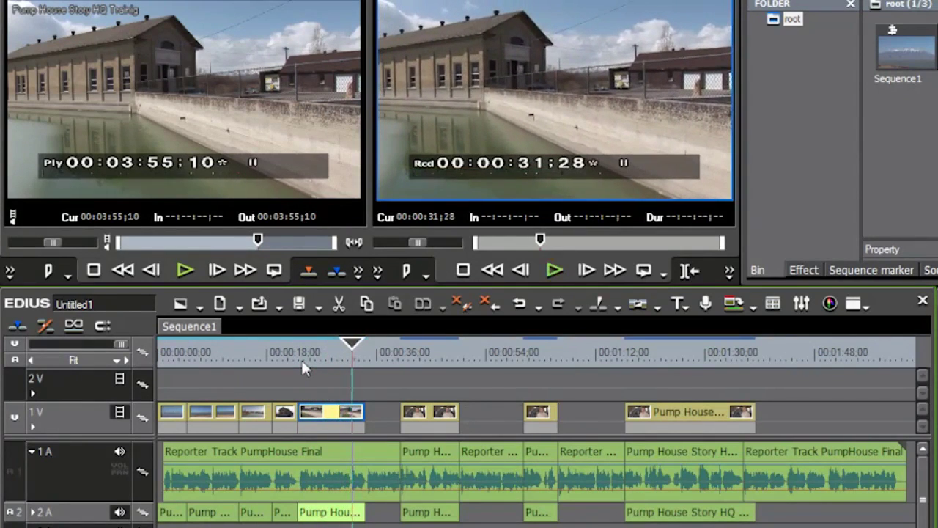
key("space")
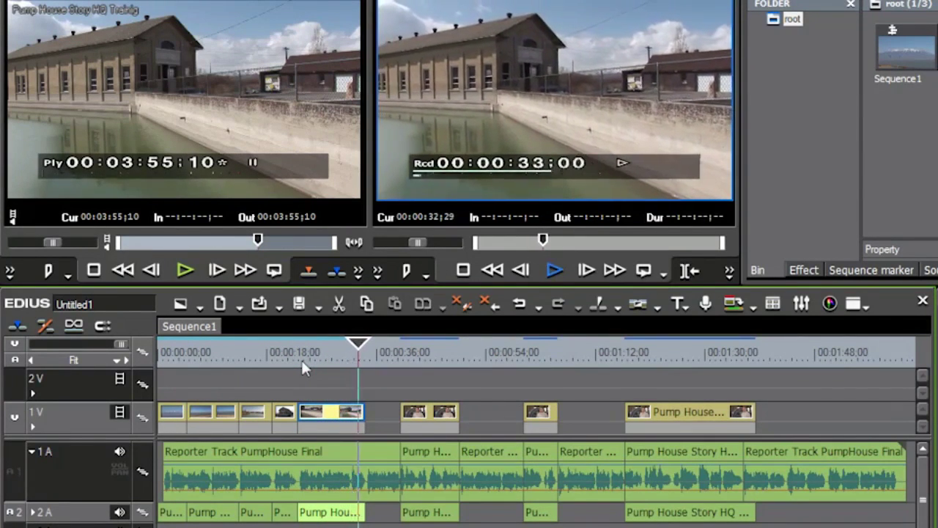
key("space")
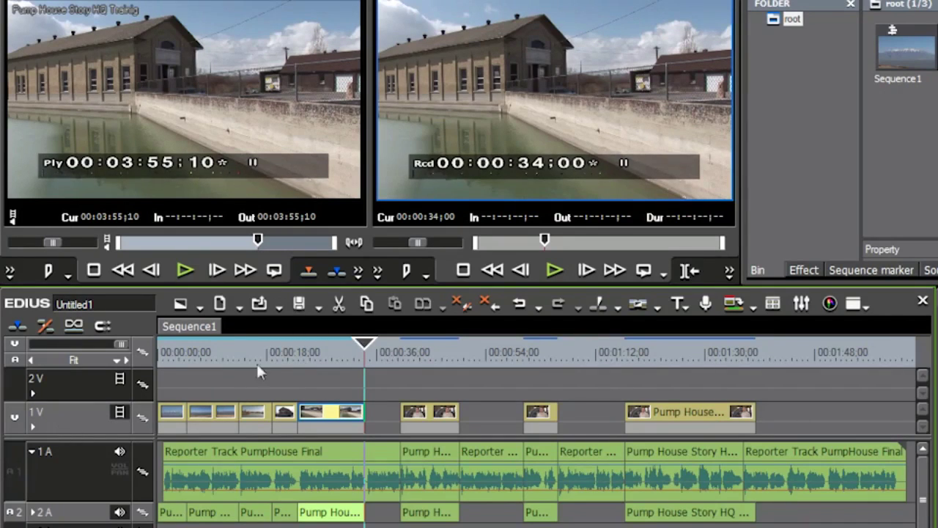
Step: Use Z to set In/Out around several clips and the gap, finishing on the canal clip
key("z")
left_click(318, 352)
left_click(378, 352)
key("z")
left_click(426, 354)
key("z")
left_click(522, 356)
left_click_drag(517, 358, 537, 354)
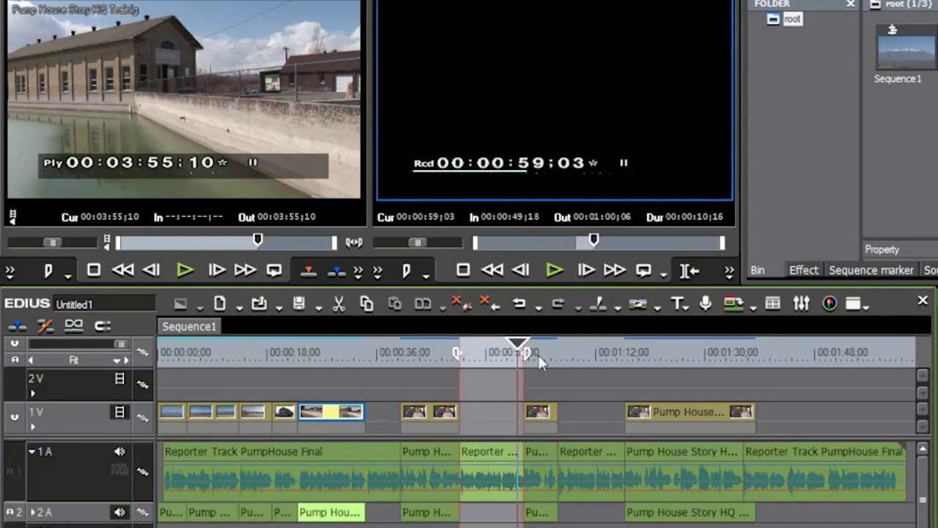
left_click(436, 353)
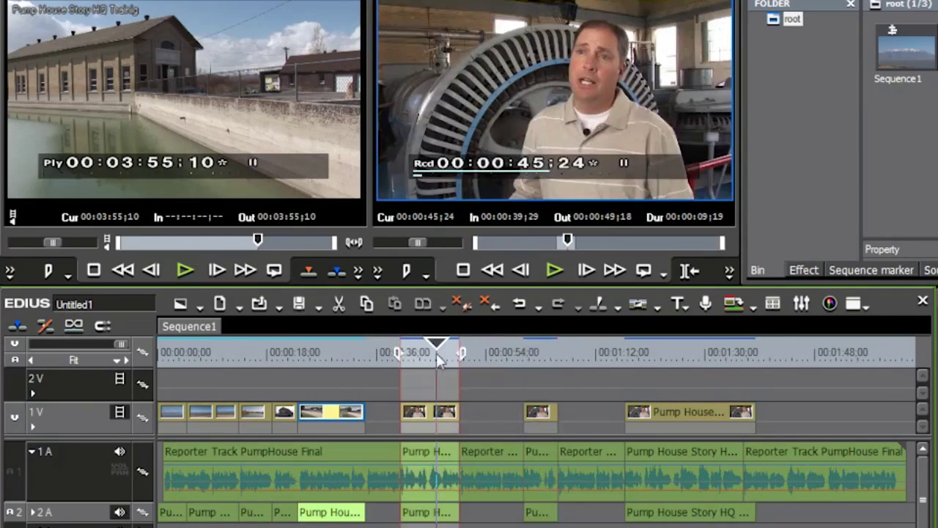
left_click(347, 353)
key("z")
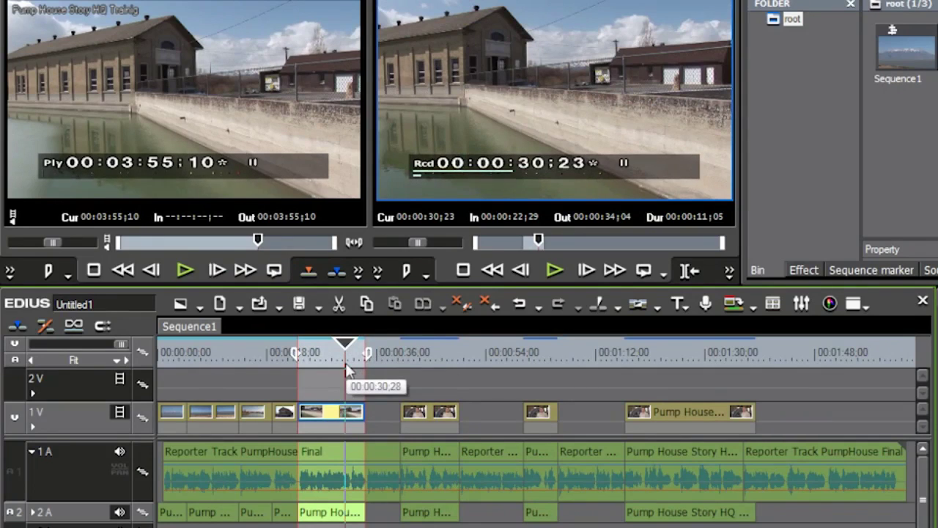
Step: Shuttle the pump house source clip to 00:03:47;21 and mark it as the In point
left_click(261, 132)
key("j")
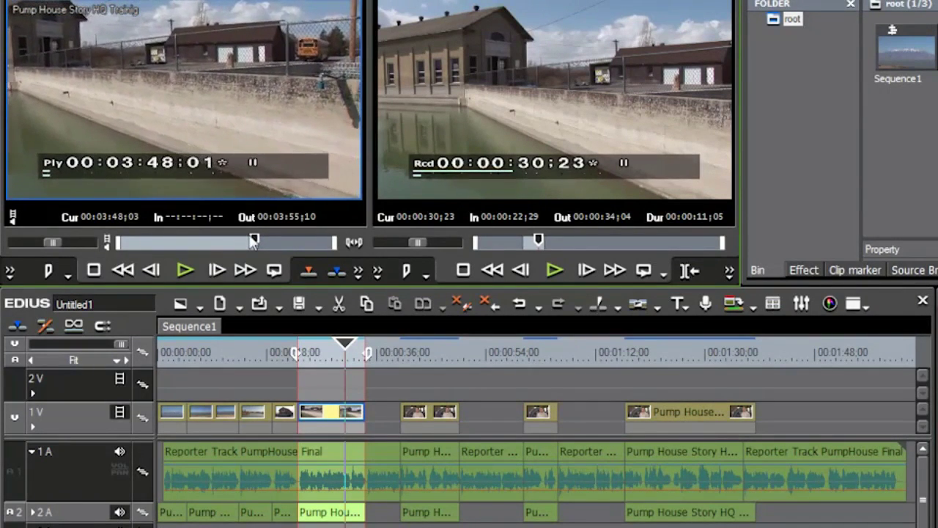
key("l")
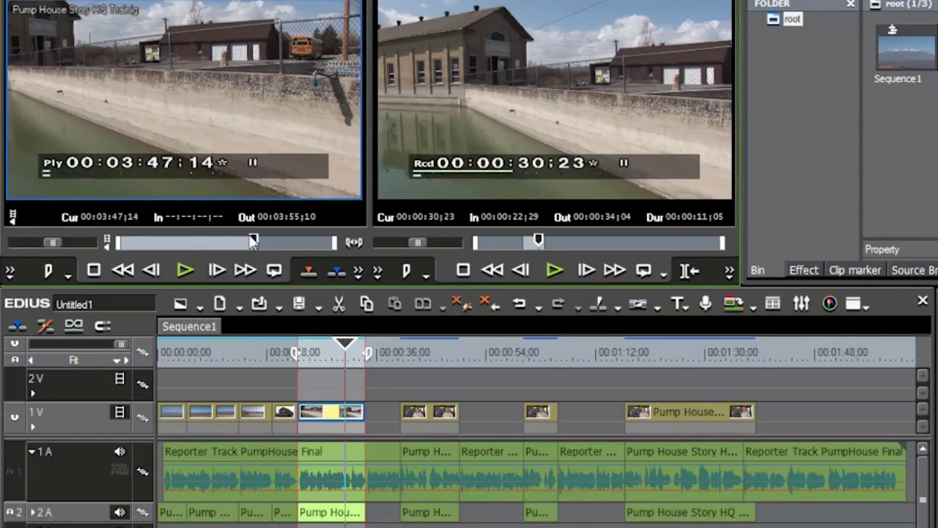
key("k")
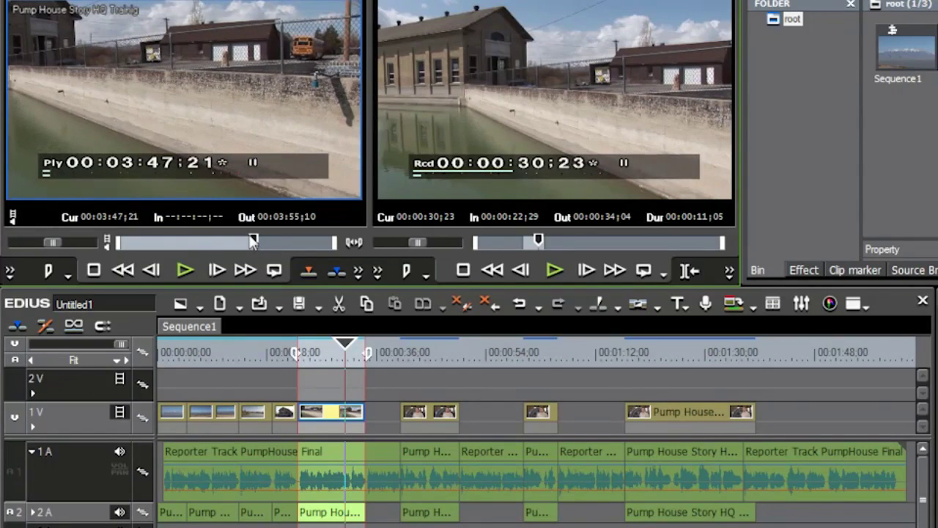
key("i")
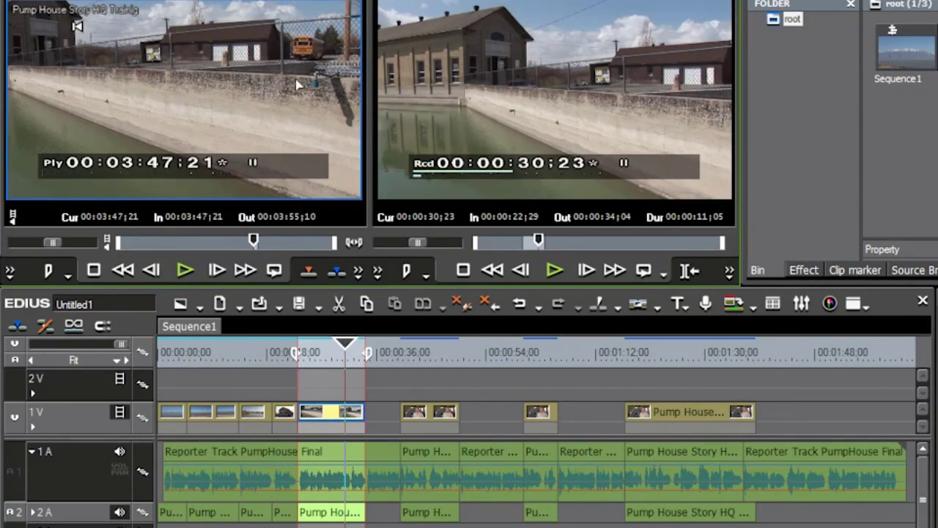
Step: Clear the timeline In/Out marks, leaving the playhead near 00:00:20;20
mouse_move(368, 355)
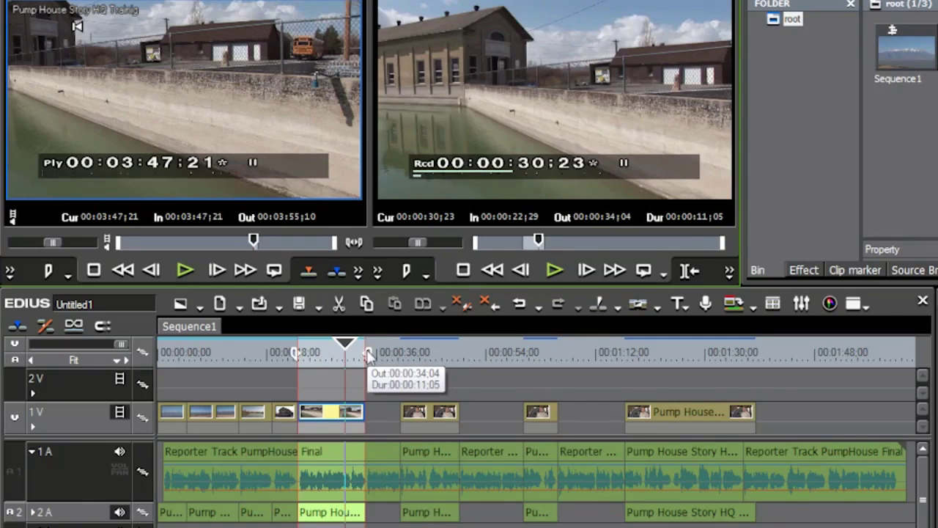
left_click(369, 356)
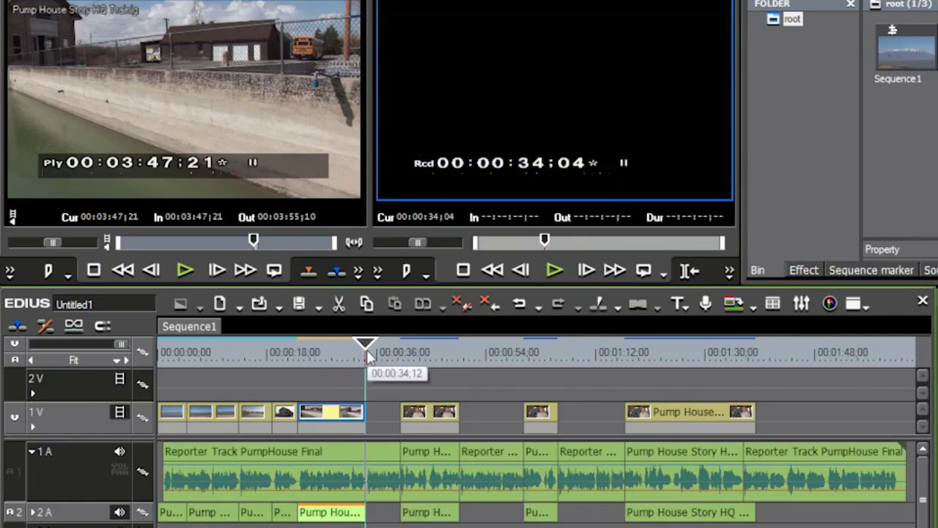
left_click(288, 355)
key("space")
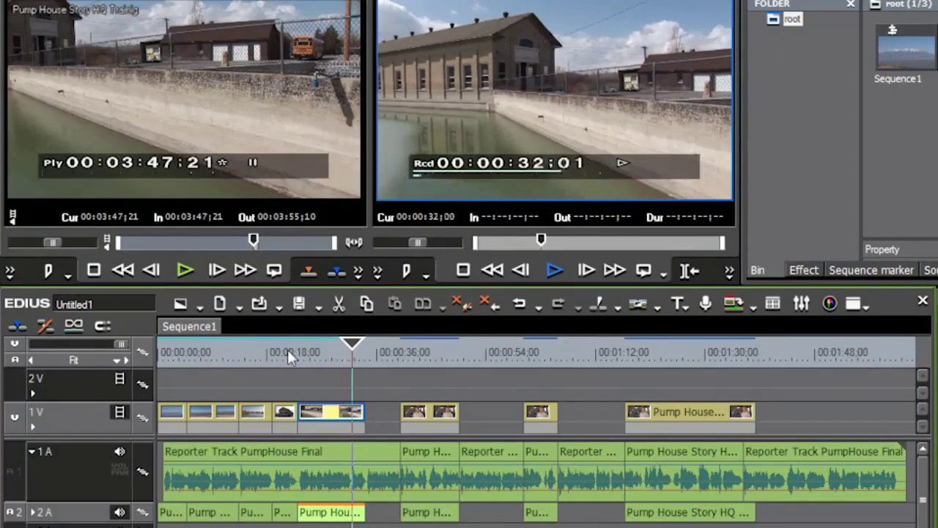
key("space")
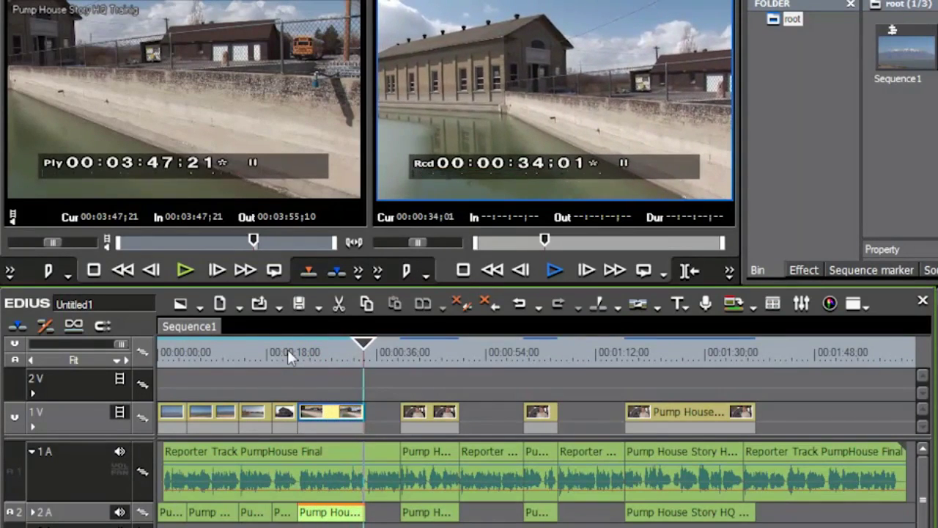